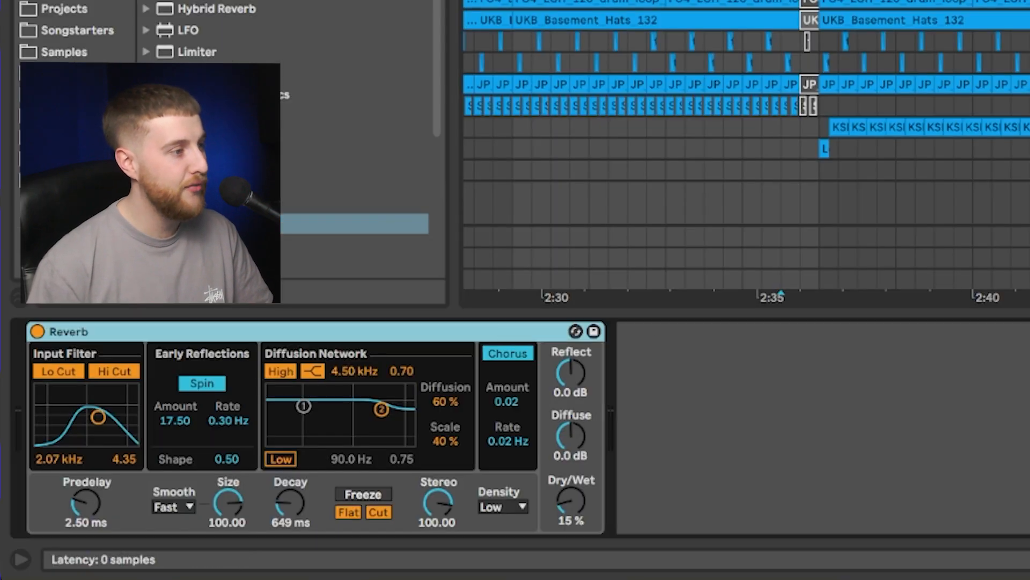
Step: Delete the Reverb device from the track and play the arrangement without it
key("Delete")
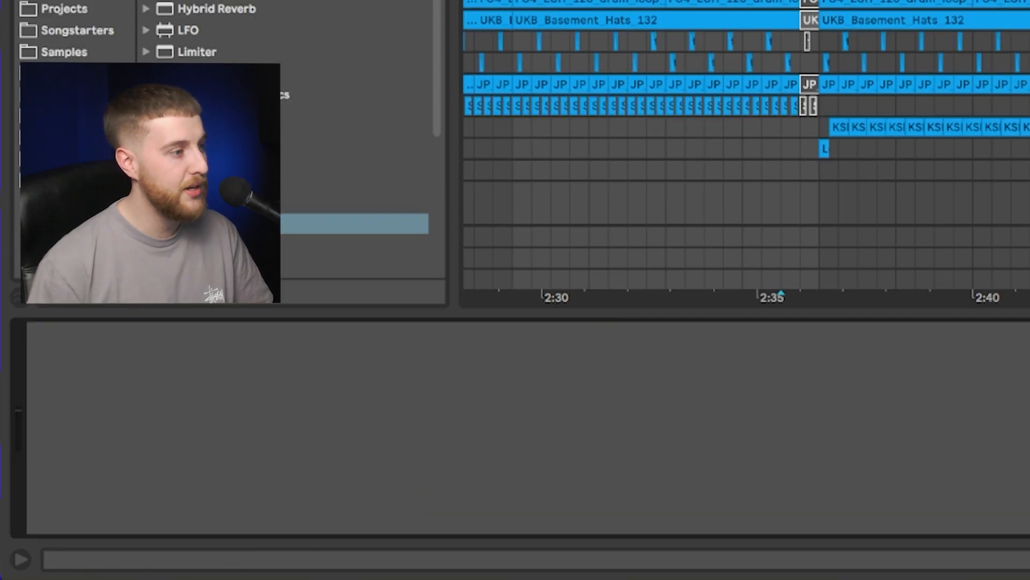
key("space")
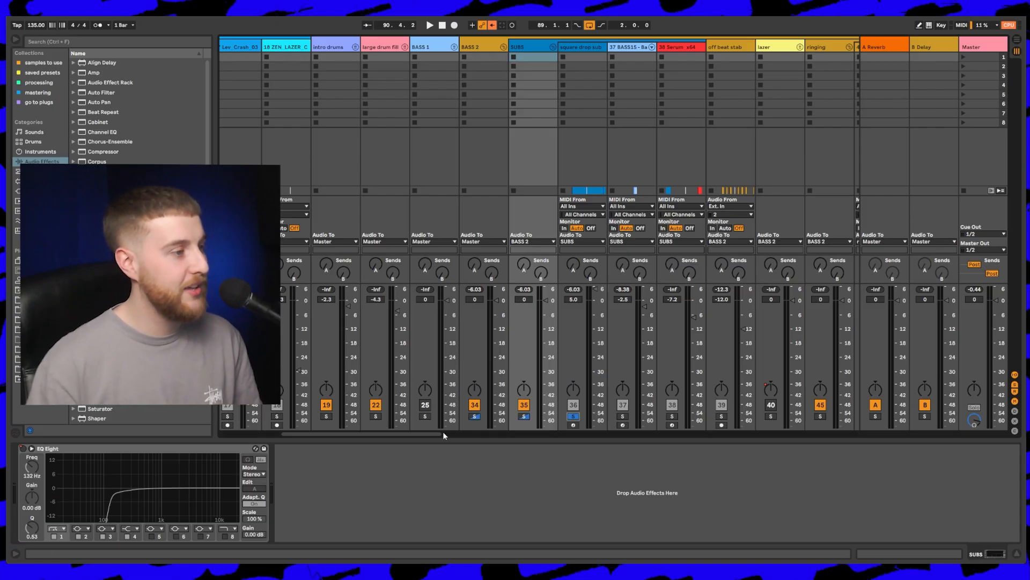
Step: Select the Master track while checking the loop, open its Sausage Fattener plug-in window and move the window aside
left_click_drag(443, 435, 327, 434)
key("space")
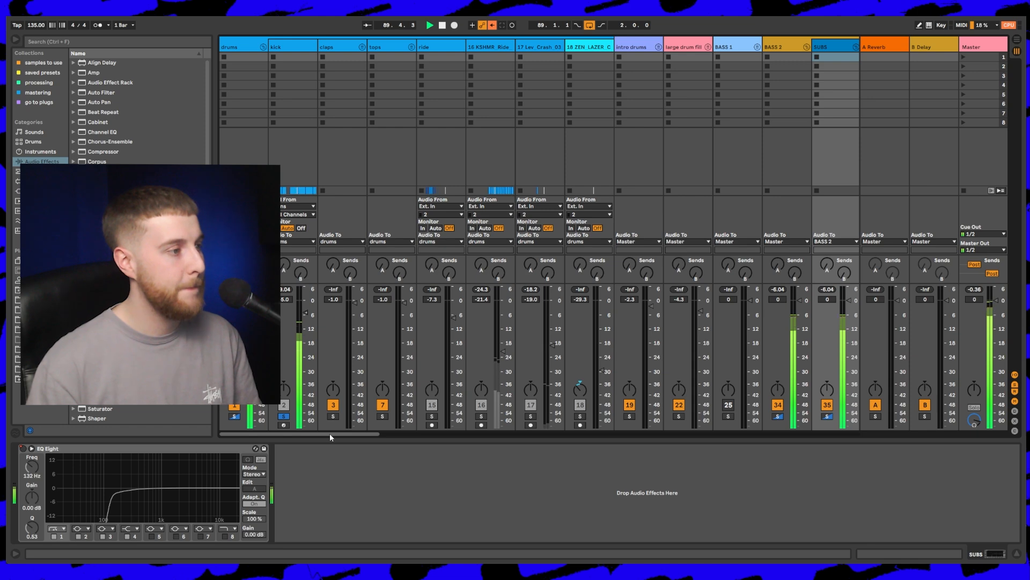
left_click(979, 48)
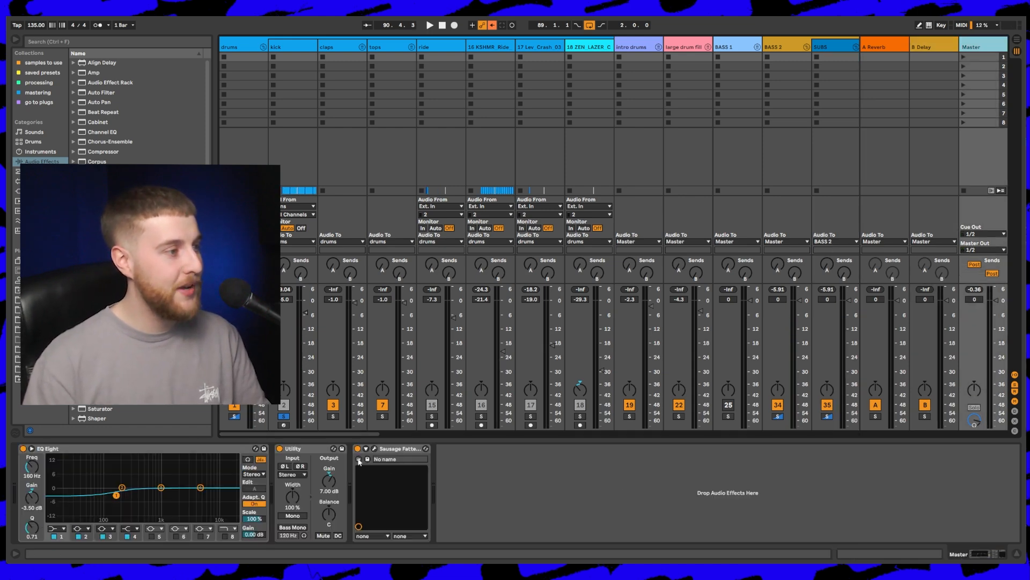
left_click(375, 448)
left_click_drag(678, 111, 713, 140)
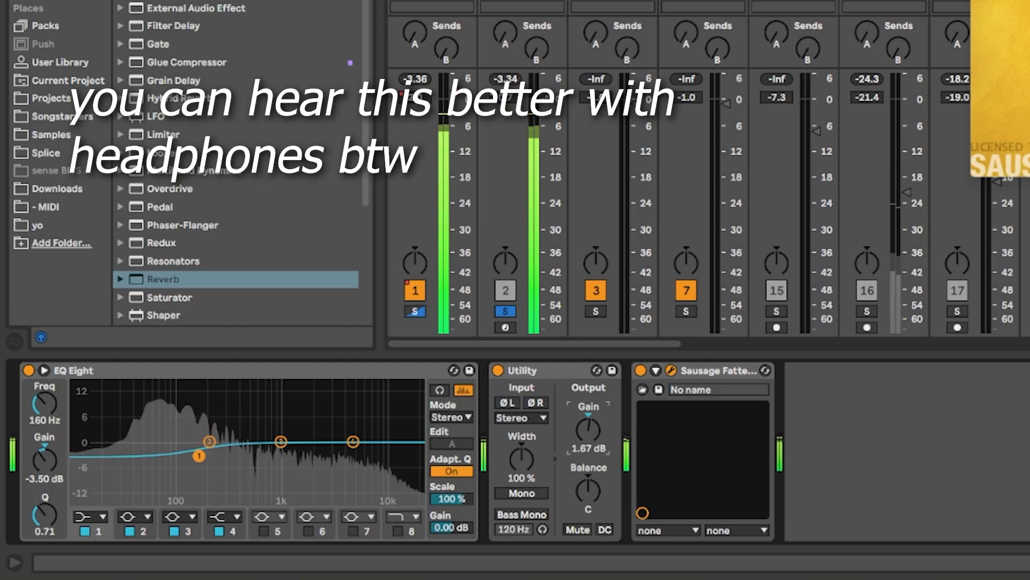
Step: Raise the Master Utility gain feeding Sausage Fattener and lower the kick track's volume to -11.8 dB
left_click_drag(329, 481, 329, 473)
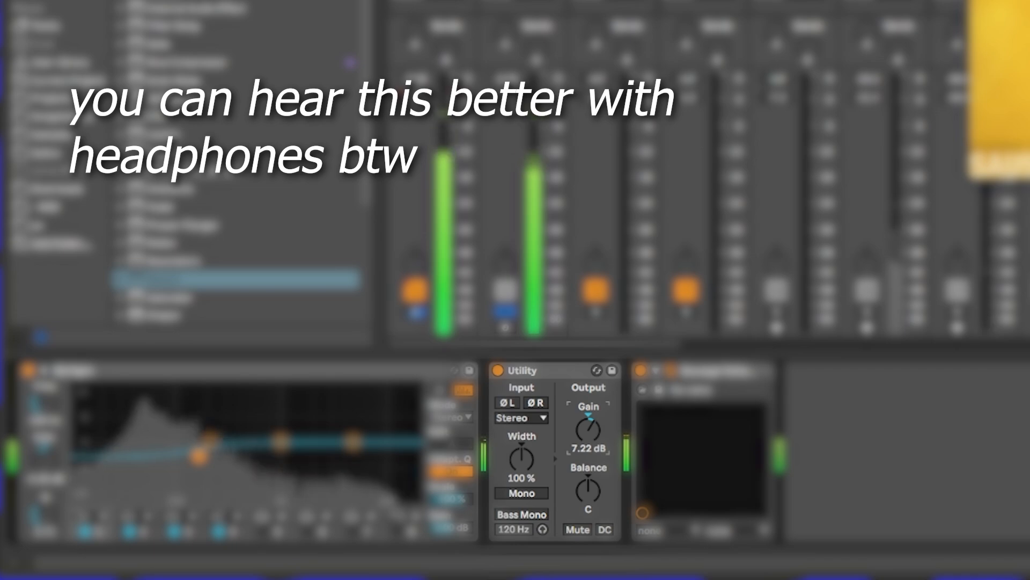
left_click_drag(588, 430, 589, 429)
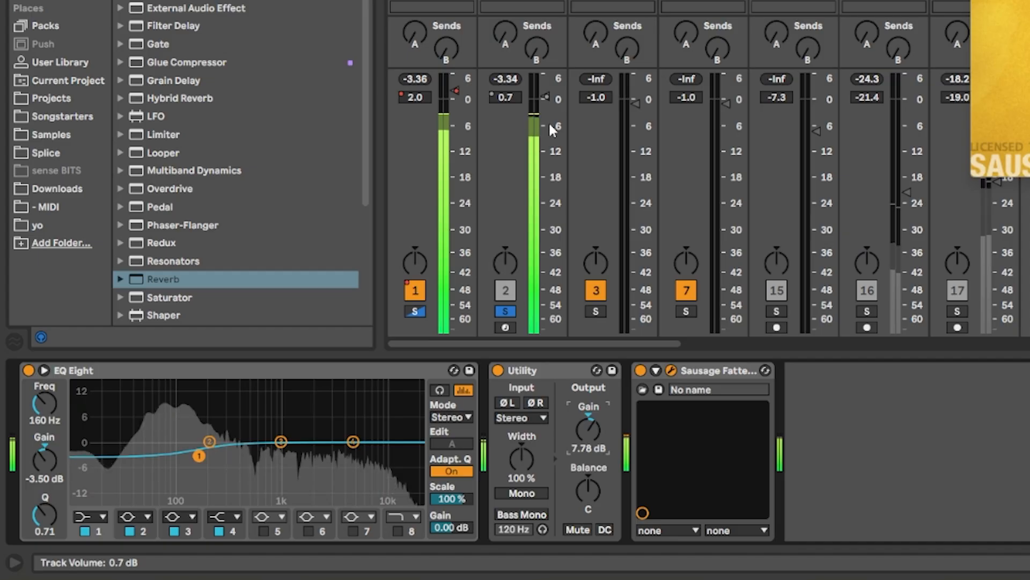
left_click_drag(548, 122, 548, 98)
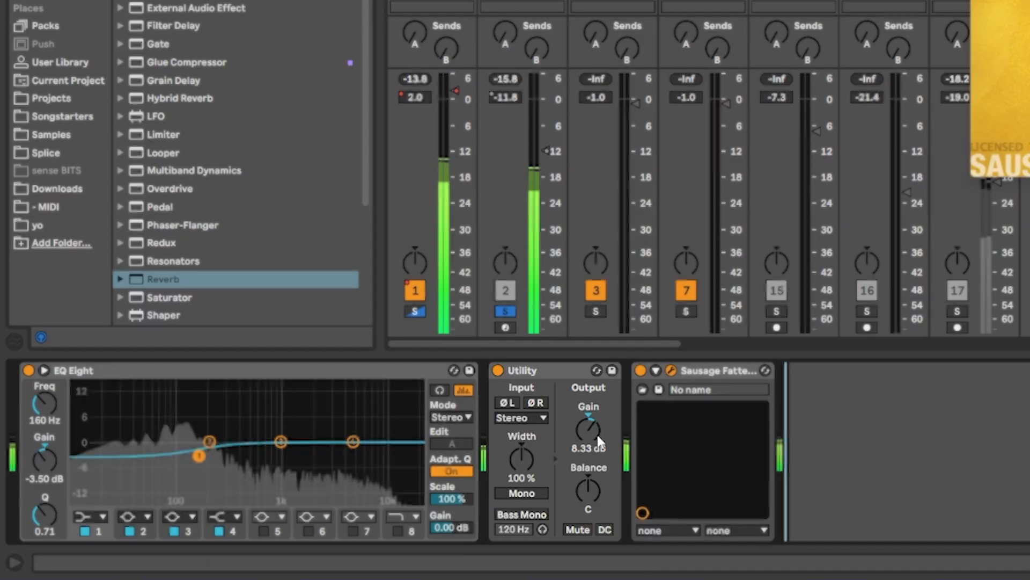
left_click_drag(597, 433, 597, 377)
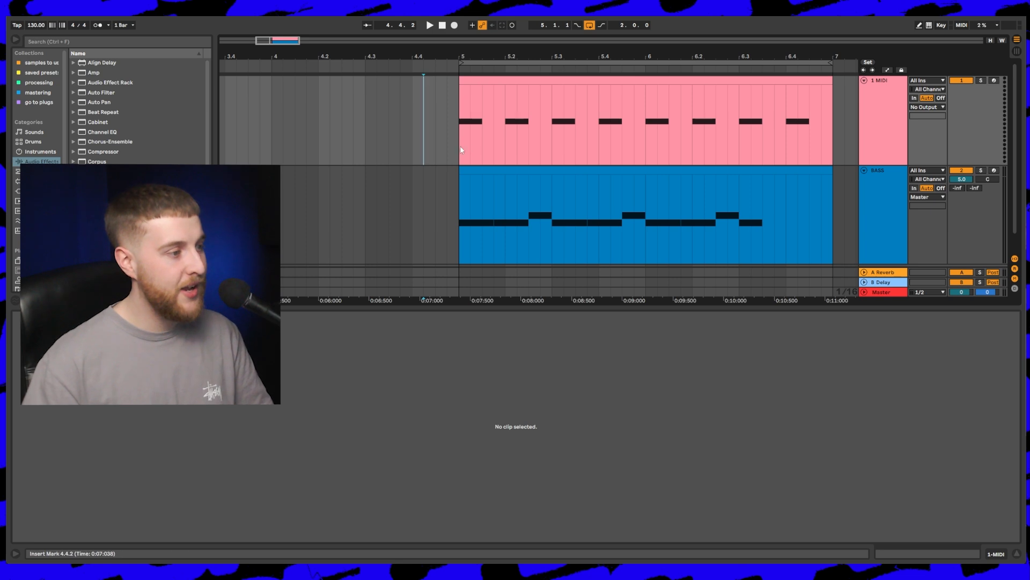
Step: Show the MIDI kick track's device chain, load the 2sg_kick_focus sample into it and raise the Simpler volume
left_click(495, 79)
left_click(996, 555)
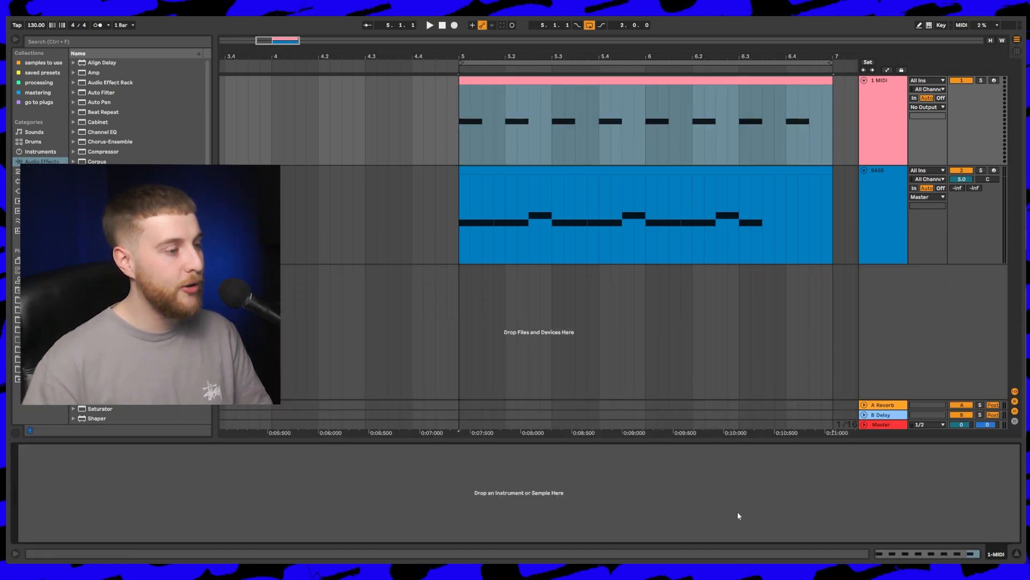
left_click(719, 514)
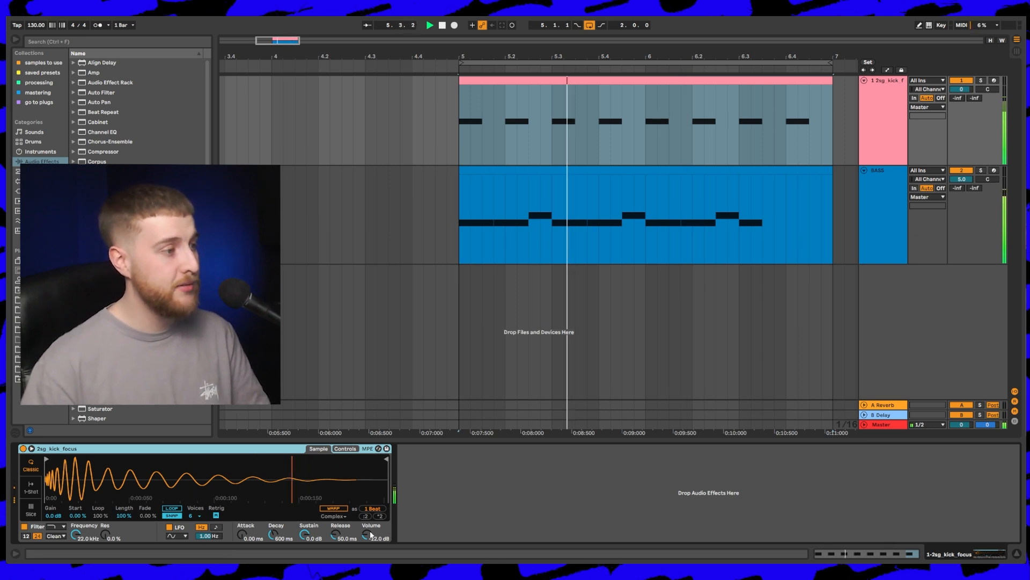
left_click_drag(370, 534, 371, 521)
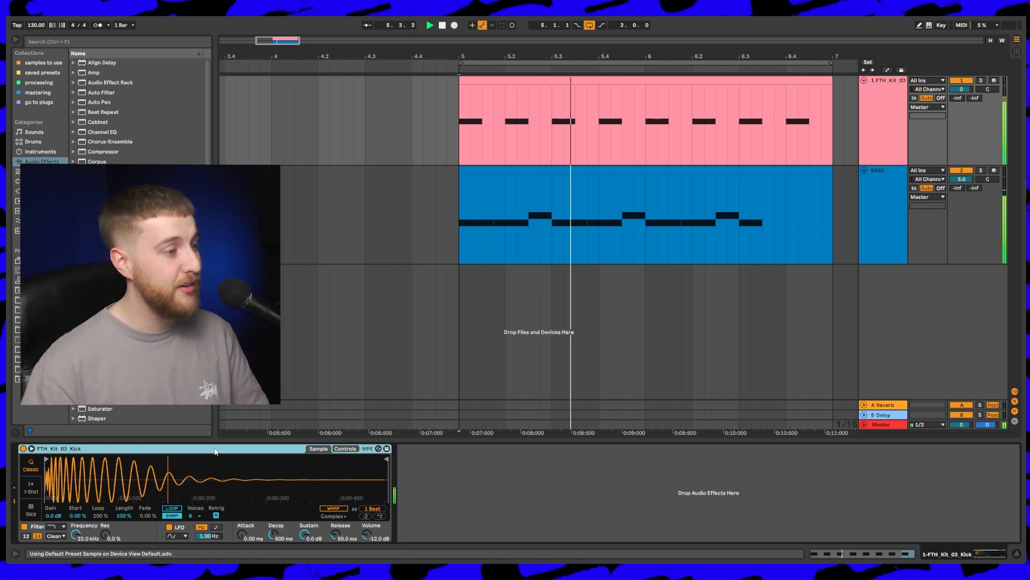
Step: Duplicate the FTH_Kit_03_Kick track and mute the copy
right_click(874, 125)
left_click(907, 163)
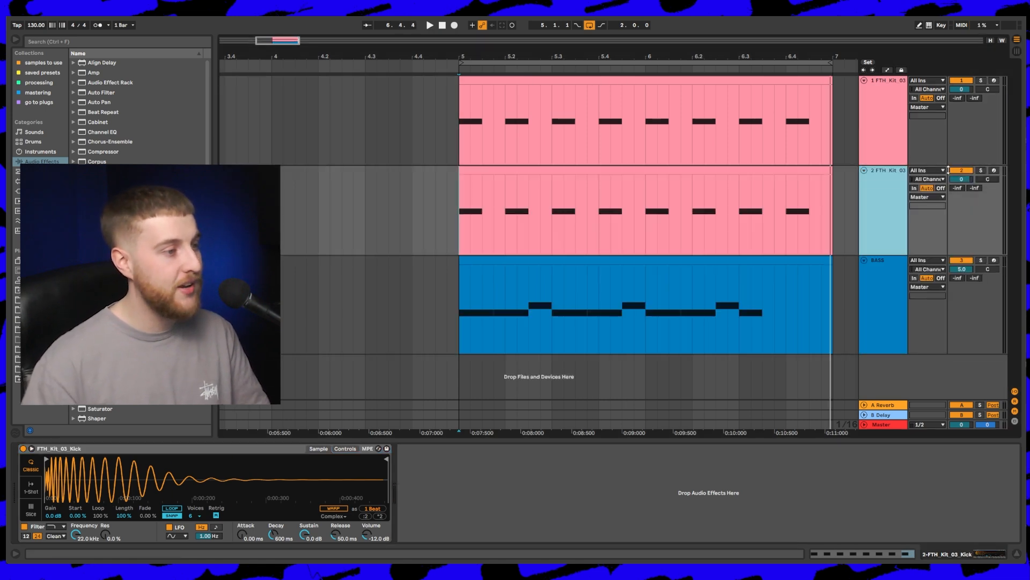
left_click(958, 172)
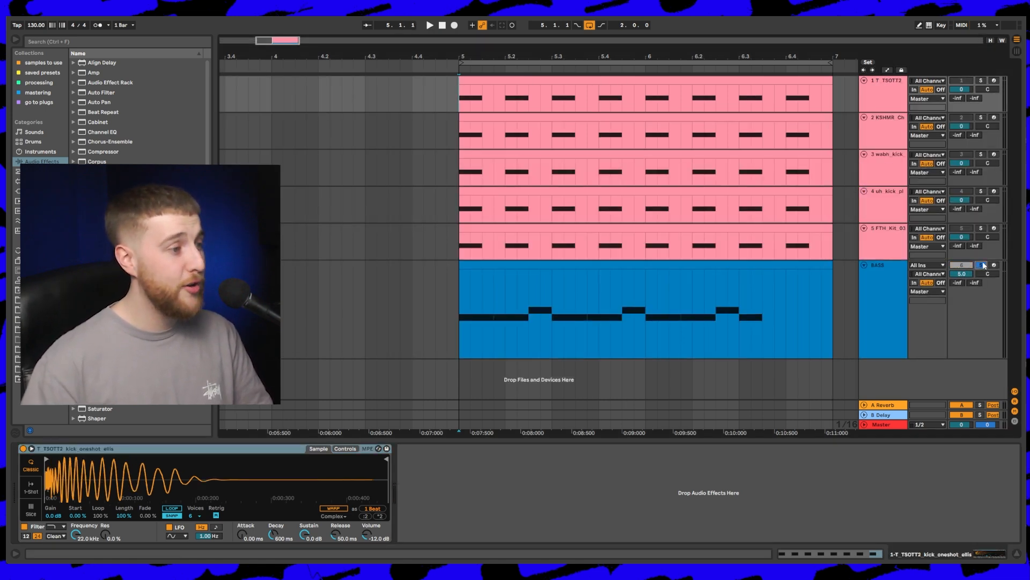
Step: Play the loop with the bass soloed and audition the kick tracks against it one at a time
key("space")
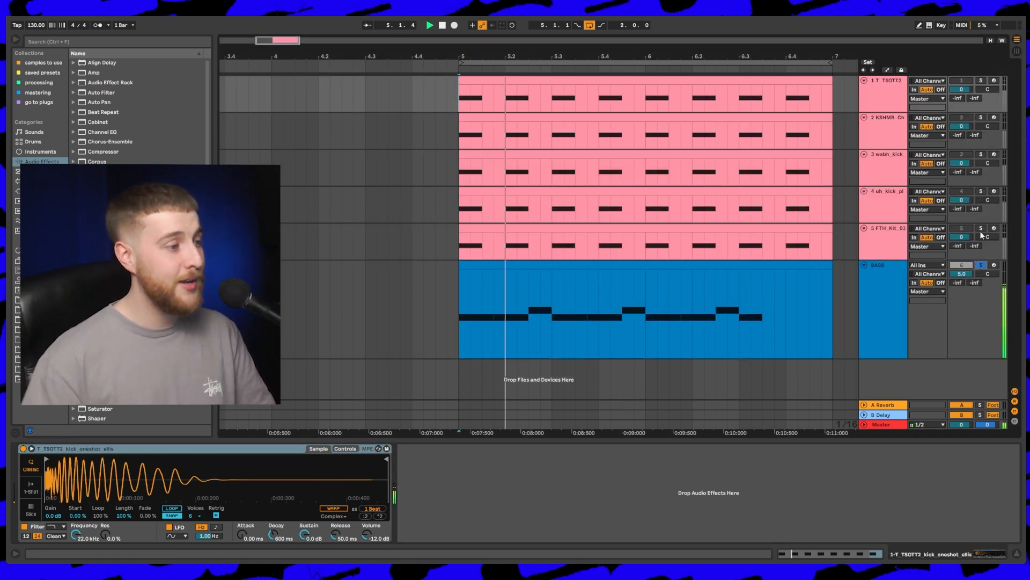
left_click(982, 230, "ctrl")
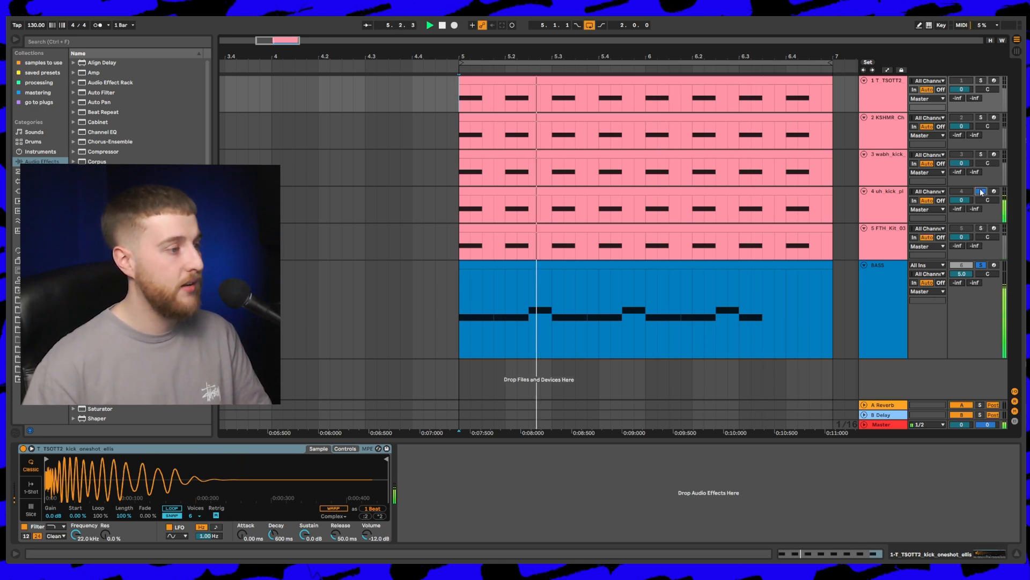
left_click(984, 157)
left_click(982, 118, "ctrl")
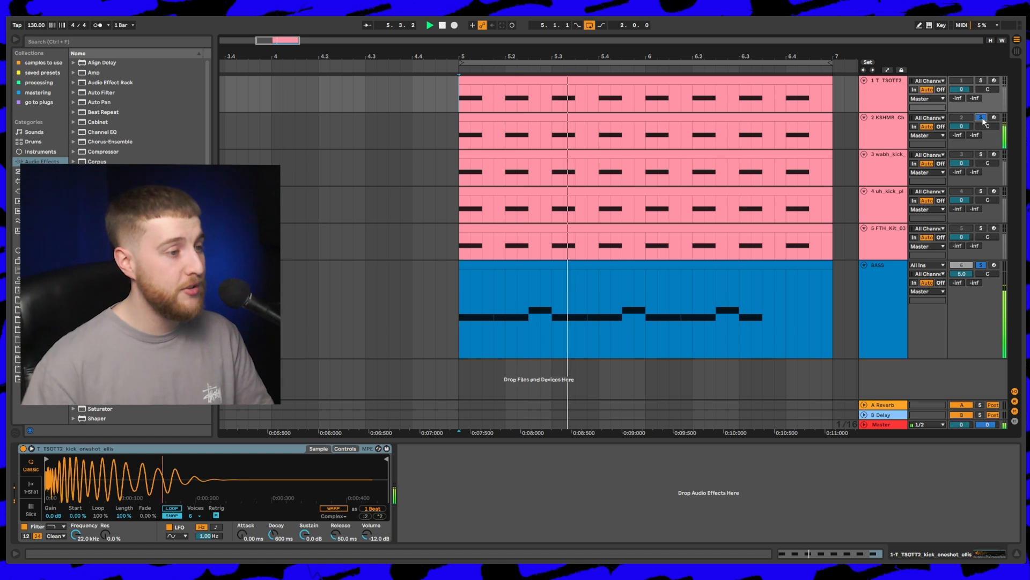
left_click(983, 120)
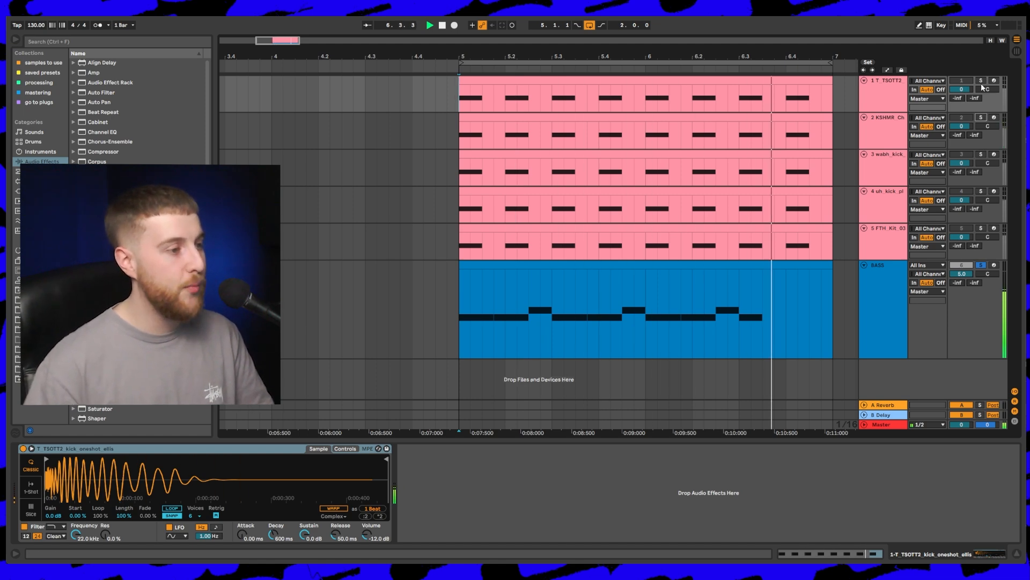
left_click(982, 83, "ctrl")
left_click(982, 83)
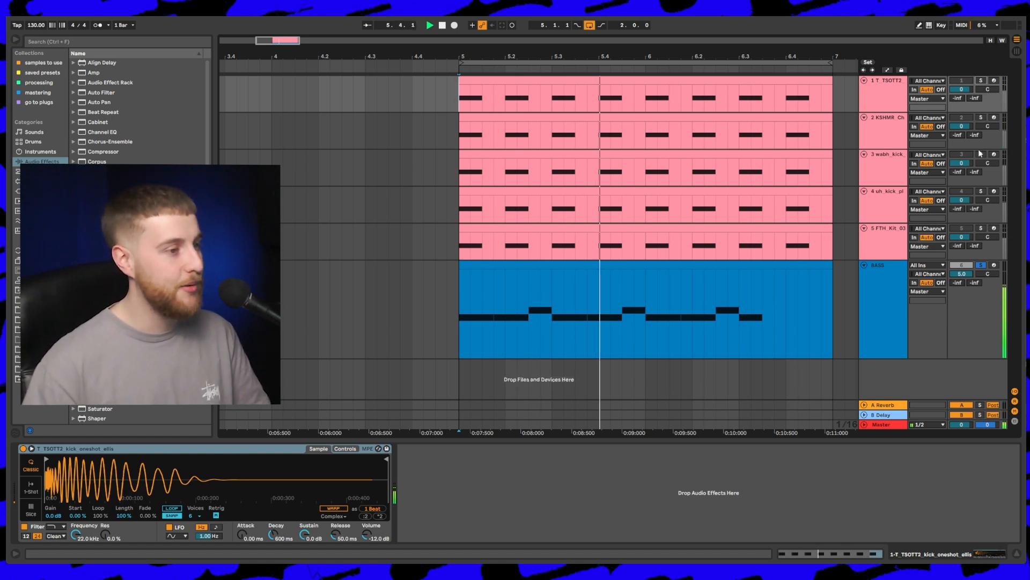
left_click(980, 157, "ctrl")
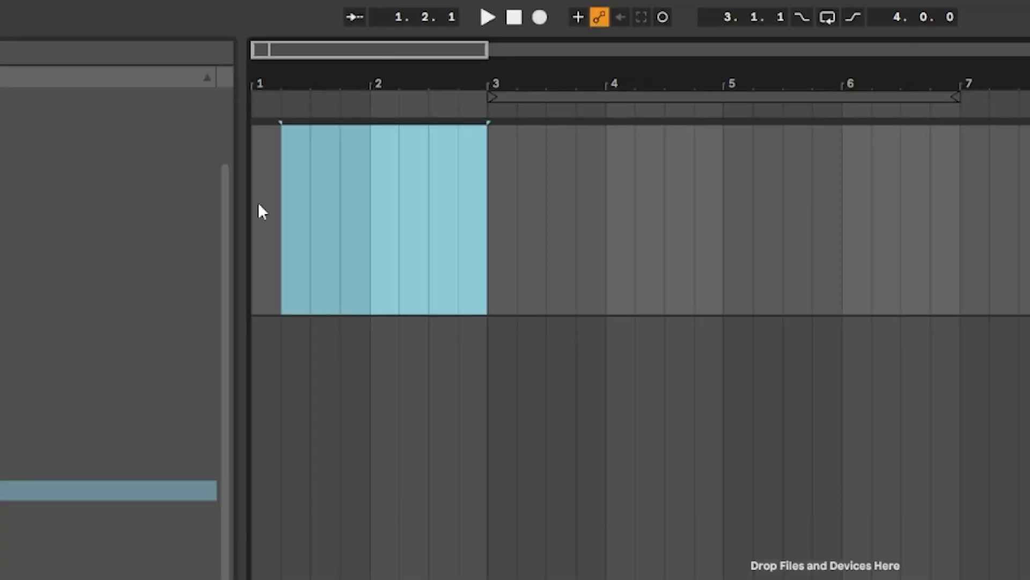
Step: Insert a MIDI clip in the selected range and add C3 notes on the beats of the first bar
key("ctrl+shift+m")
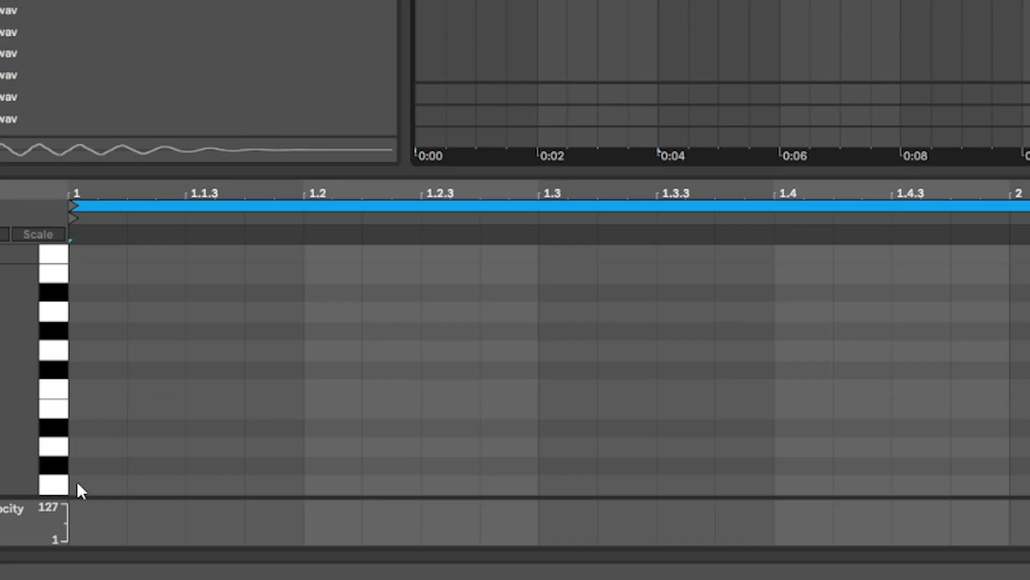
double_click(80, 485)
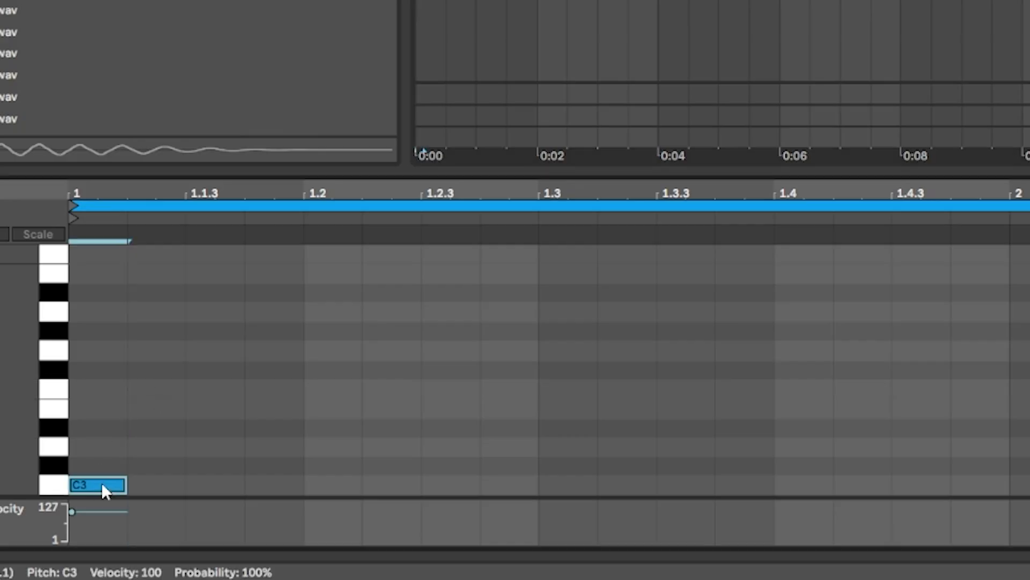
double_click(801, 485)
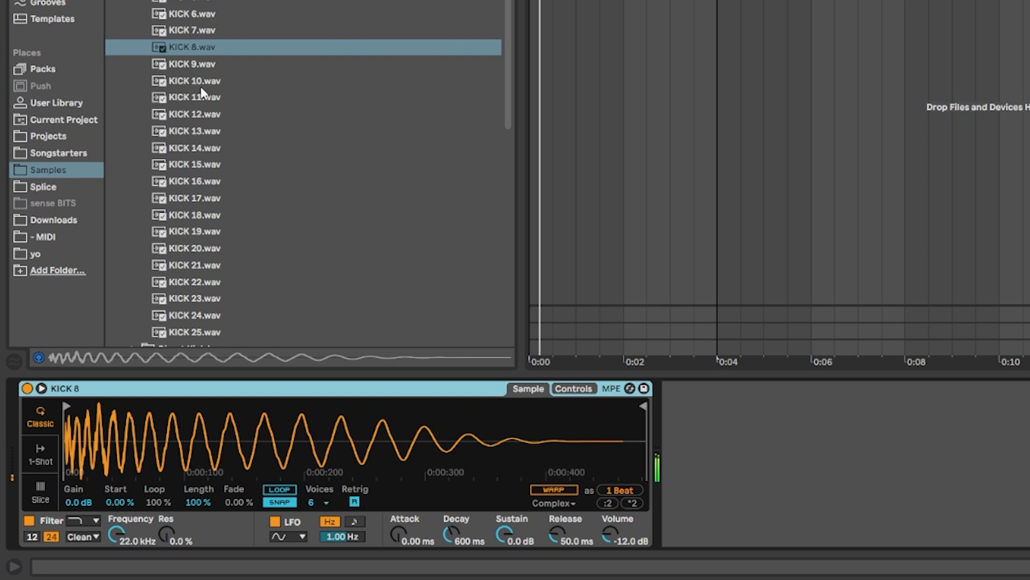
Step: Replace the Simpler sample with KICK 11.wav and try KICK 18.wav in its place
left_click_drag(202, 96, 307, 430)
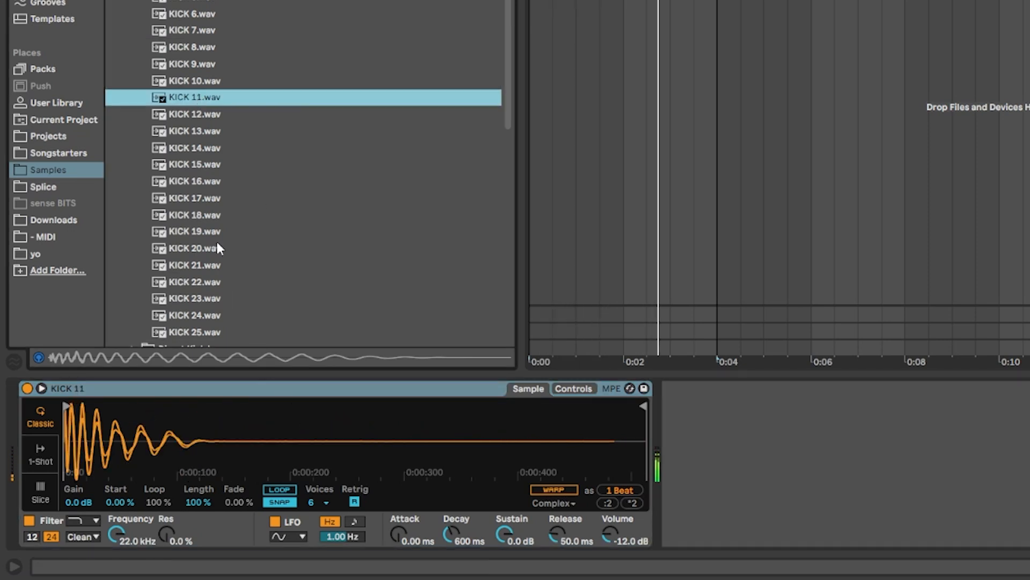
left_click_drag(213, 215, 327, 458)
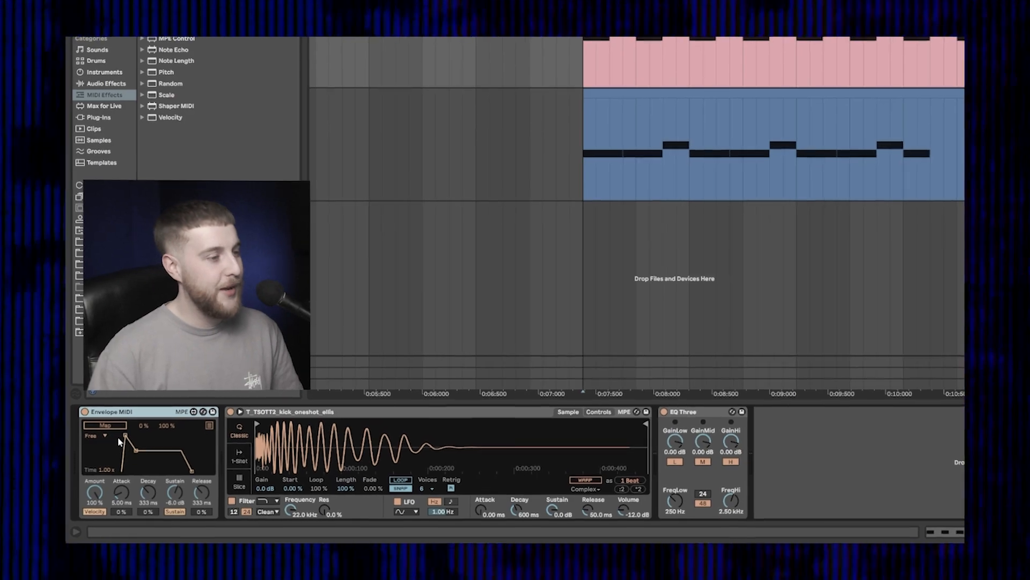
Step: Start mapping the Envelope MIDI device placed before the kick's Simpler
left_click(125, 423)
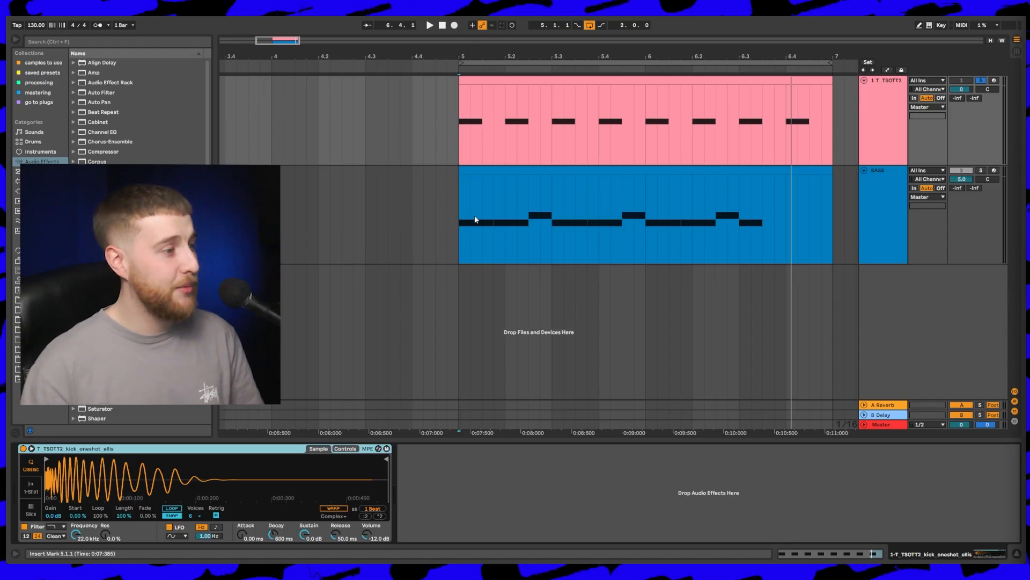
Step: Try adding EQ Eight after the kick's Simpler and pulling down one of its bands during playback
key("space")
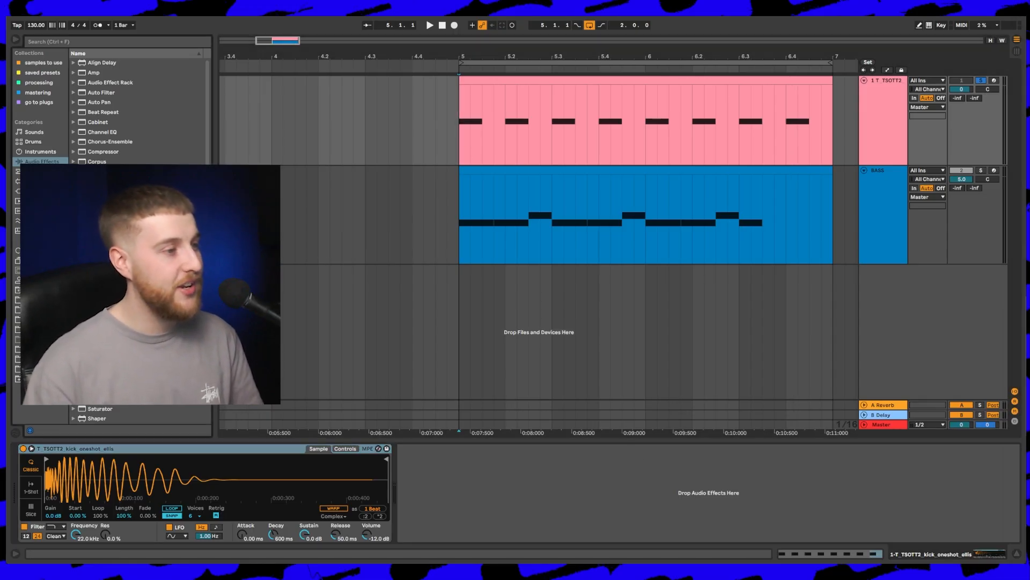
left_click_drag(98, 220, 533, 454)
key("space")
left_click_drag(579, 487, 549, 502)
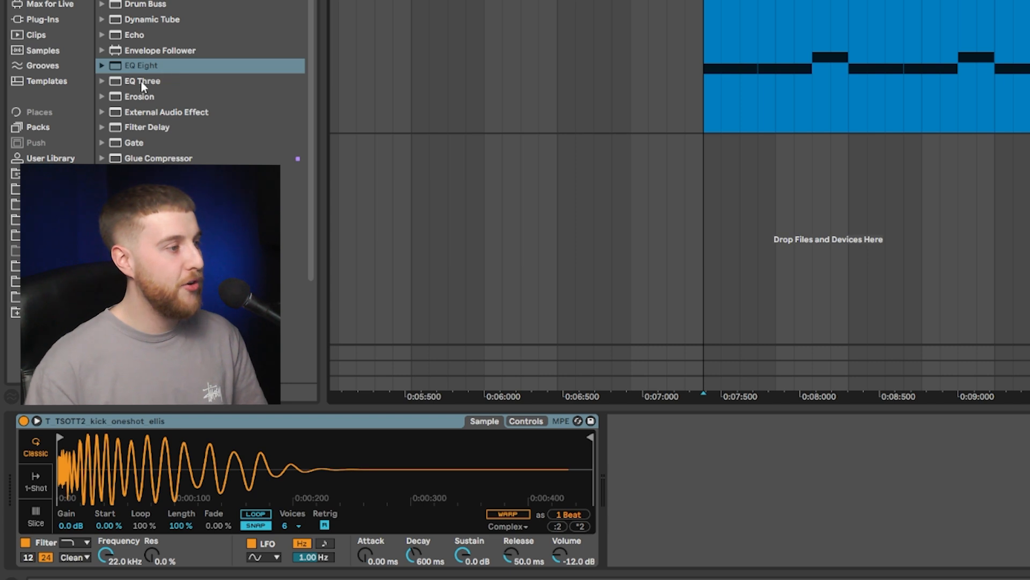
Step: Add EQ Three after the kick's Simpler and automate its GainHi to fall over the first kick note
double_click(142, 80)
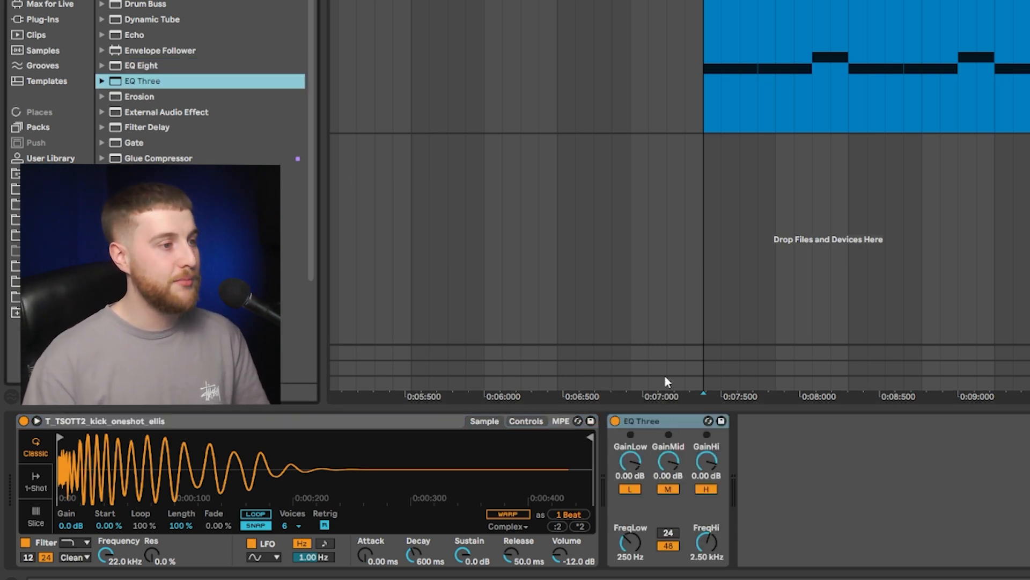
left_click(711, 2)
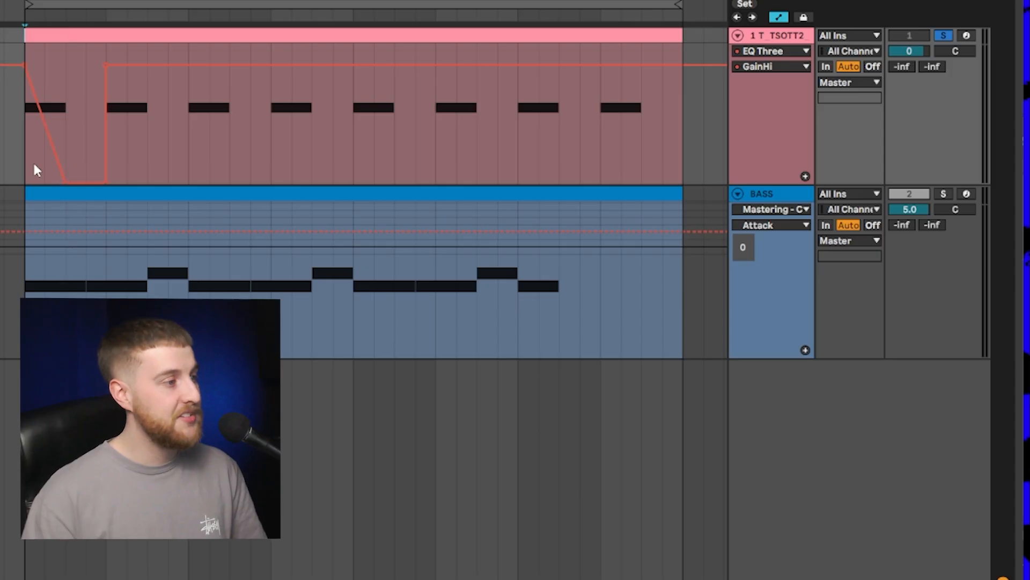
Step: Duplicate the first beat's GainHi automation shape across the remaining beats of the kick clip
left_click_drag(26, 168, 99, 175)
key("ctrl+d")
key("ctrl+d")
key("ctrl+d")
key("ctrl+d")
key("ctrl+d")
key("ctrl+d")
key("ctrl+d")
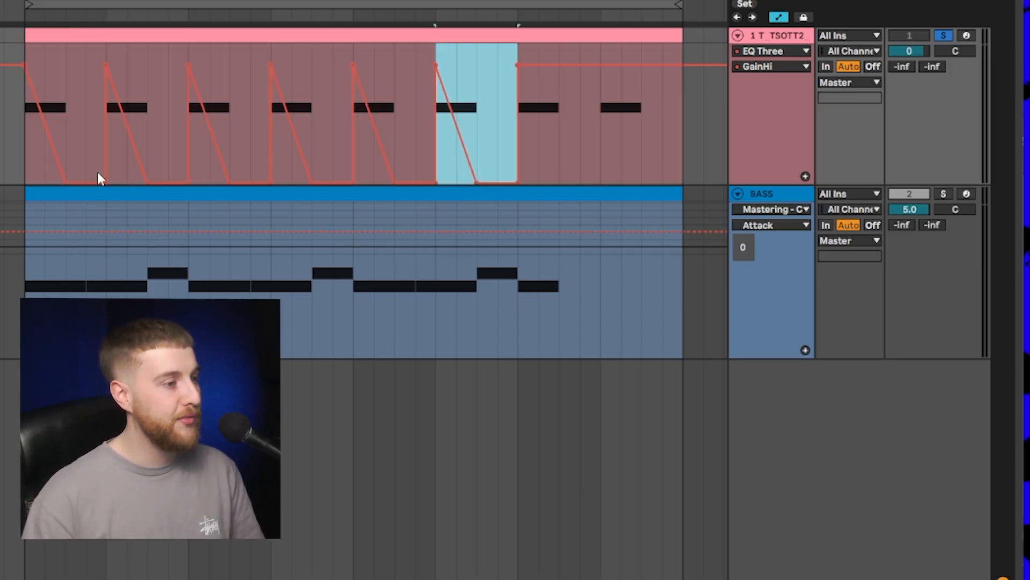
Step: Play the kick loop from its start and compare the sound with EQ Three enabled and bypassed
left_click(21, 164)
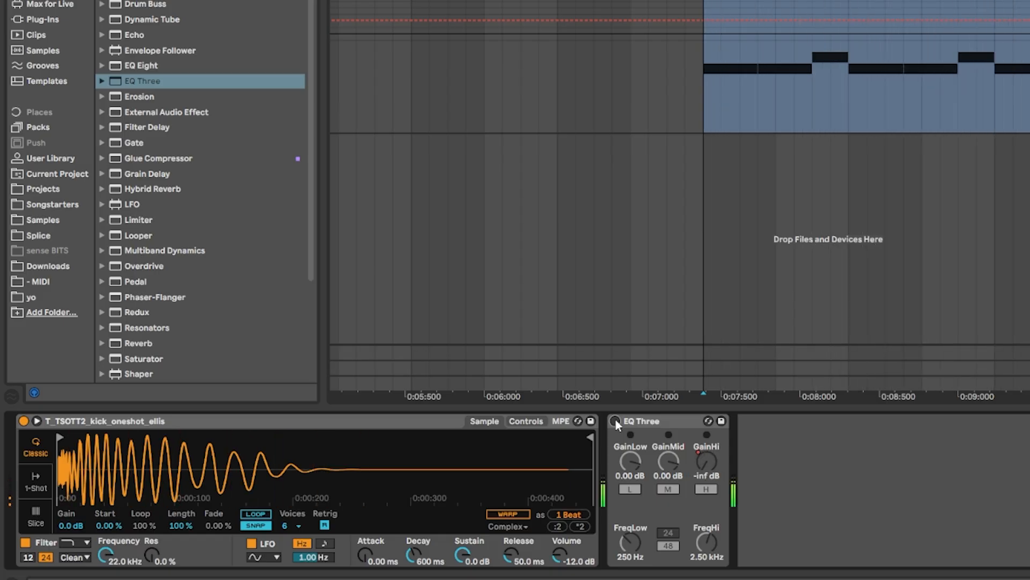
left_click(615, 420)
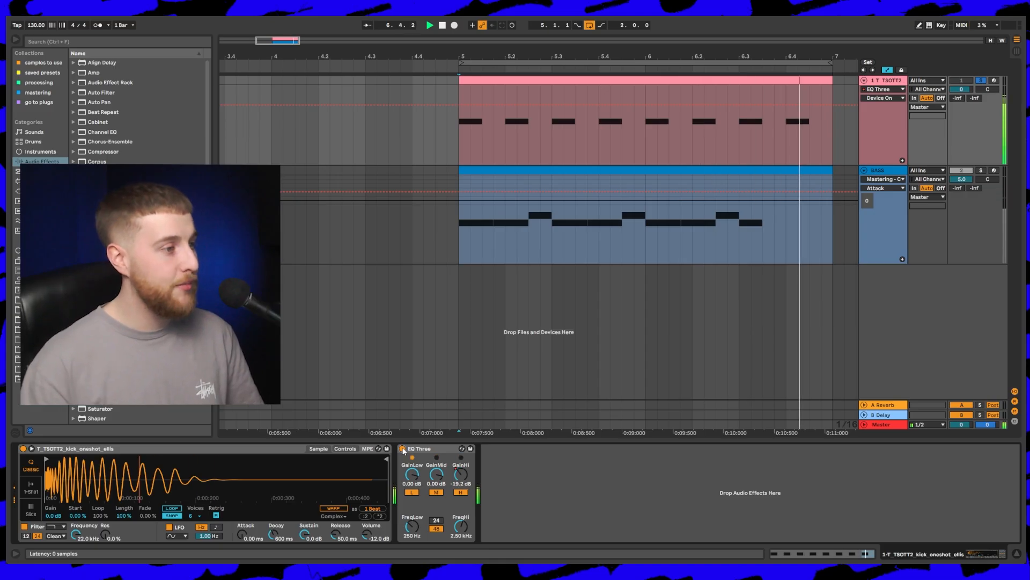
left_click(402, 448)
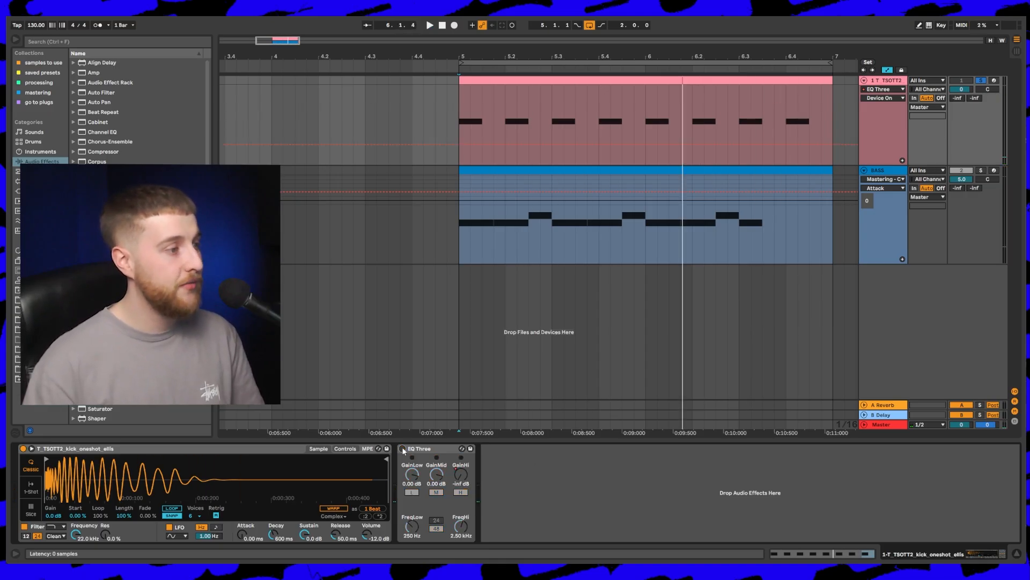